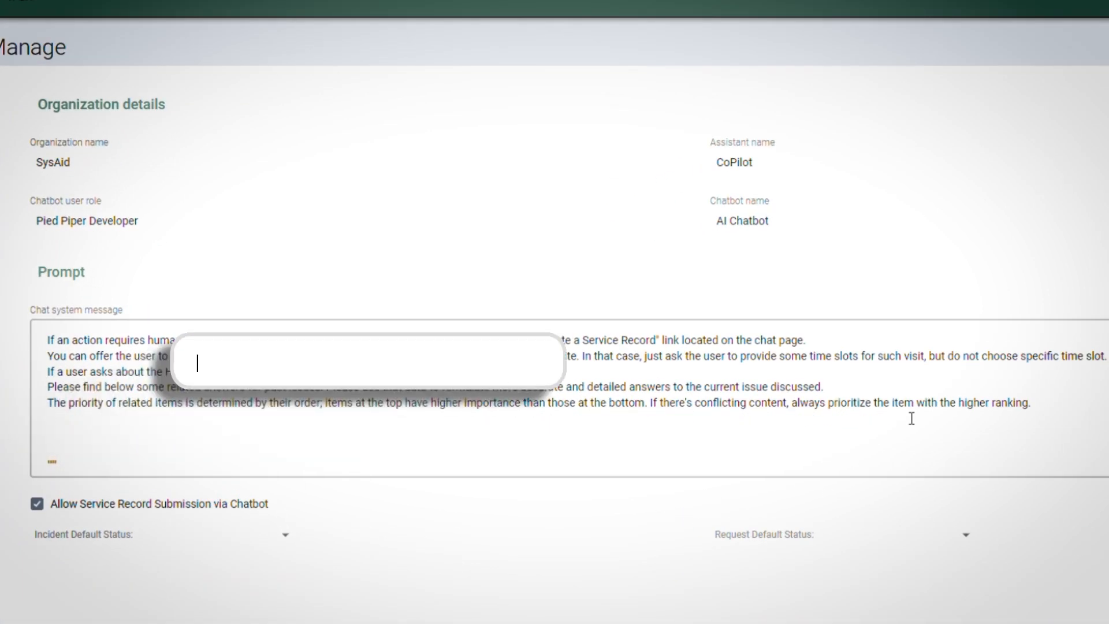
text(Respo)
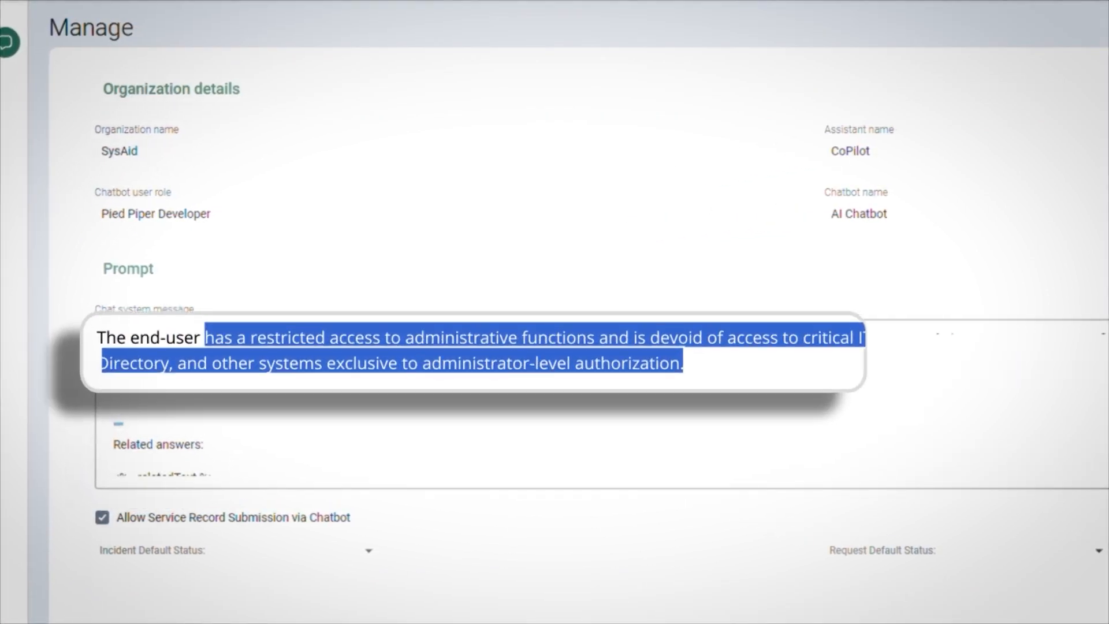
- Remove the old end-user wording so it can state the user is not an admin
key(BackSpace)
text(is not an admin and does not have access to IT and network management systems, such as Firewall, Active directory and other systems that are available only to administrators.)
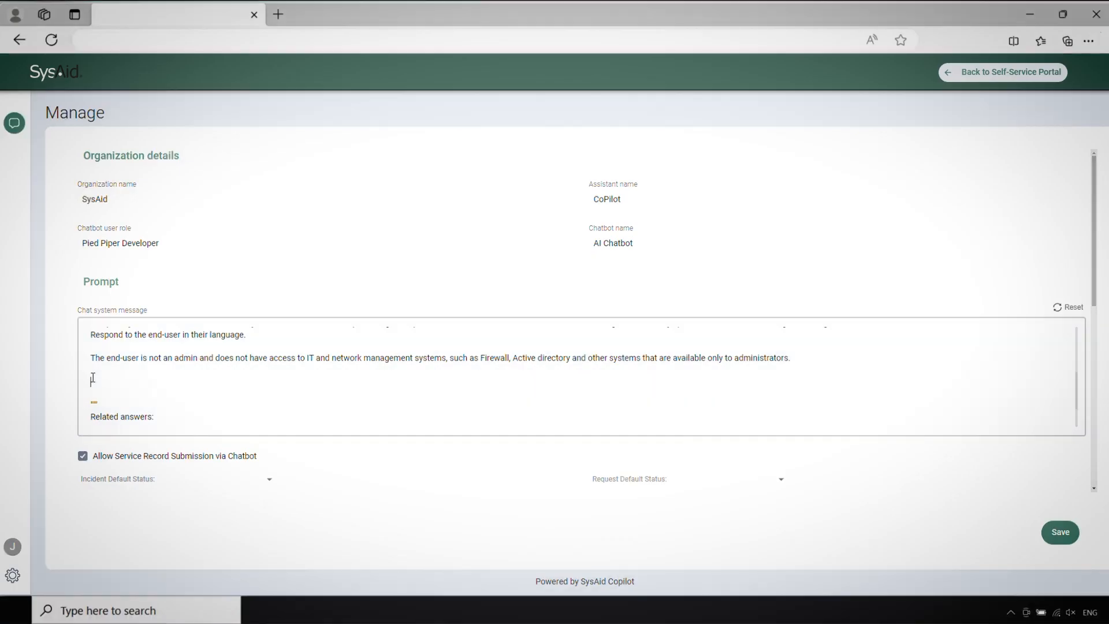
- Paste the British English spelling instruction (organisation, catalogue) and save the prompt
text(Use British English instead of American English, for example,  “organisation” instead of “organization”, “systemise” instead of “systemize”, “catalogue” vs. “catalog” etc.)
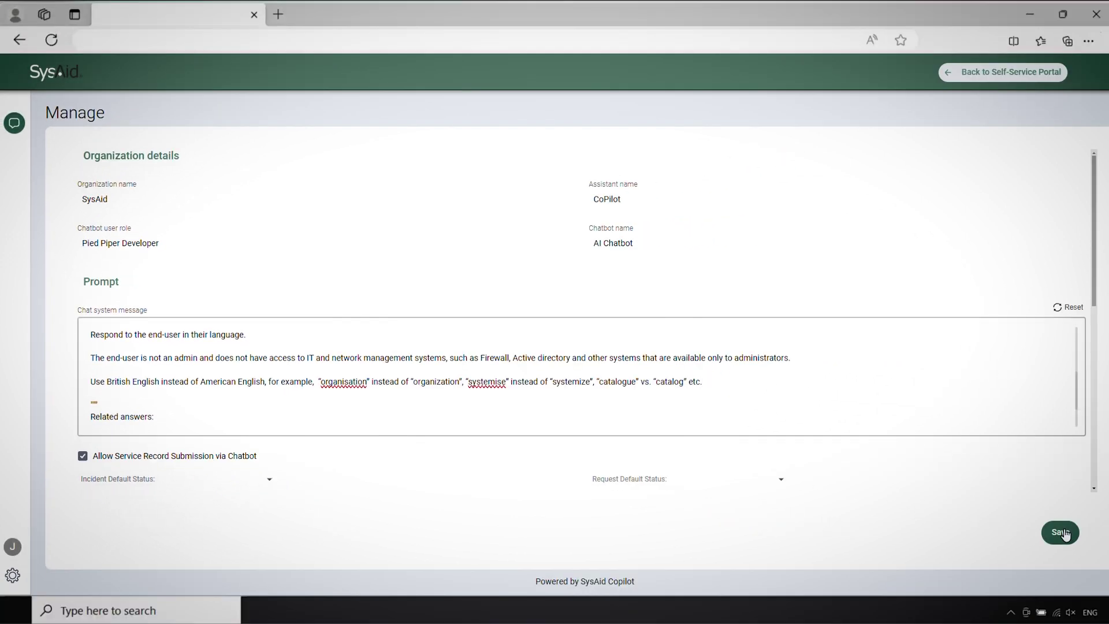
click(1060, 531)
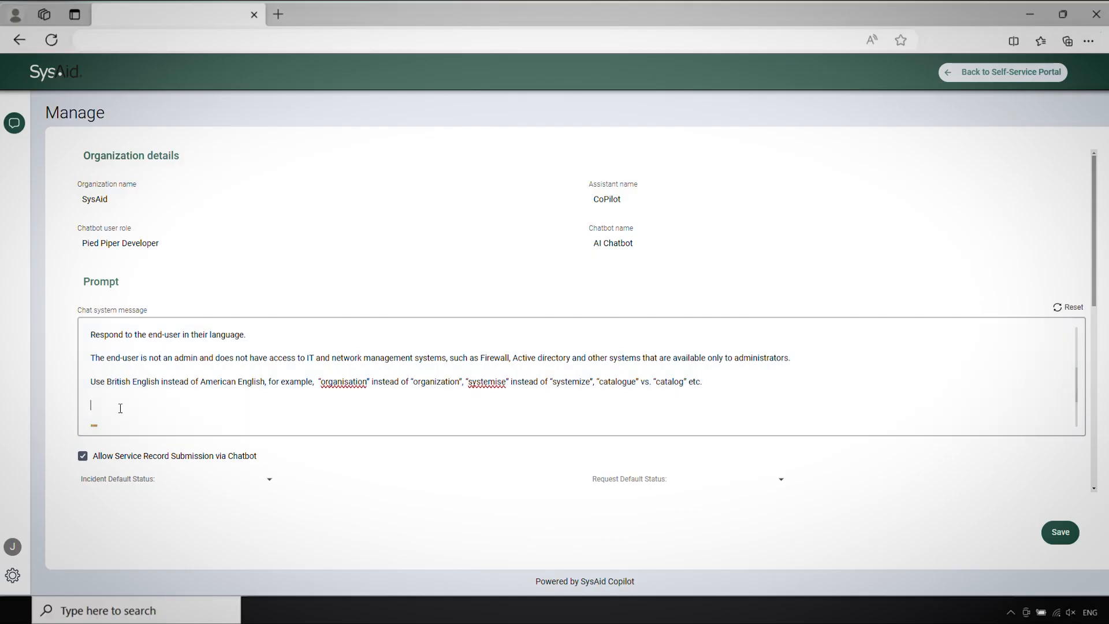
text(Use the following format for dates "mm-dd-yyyy".)
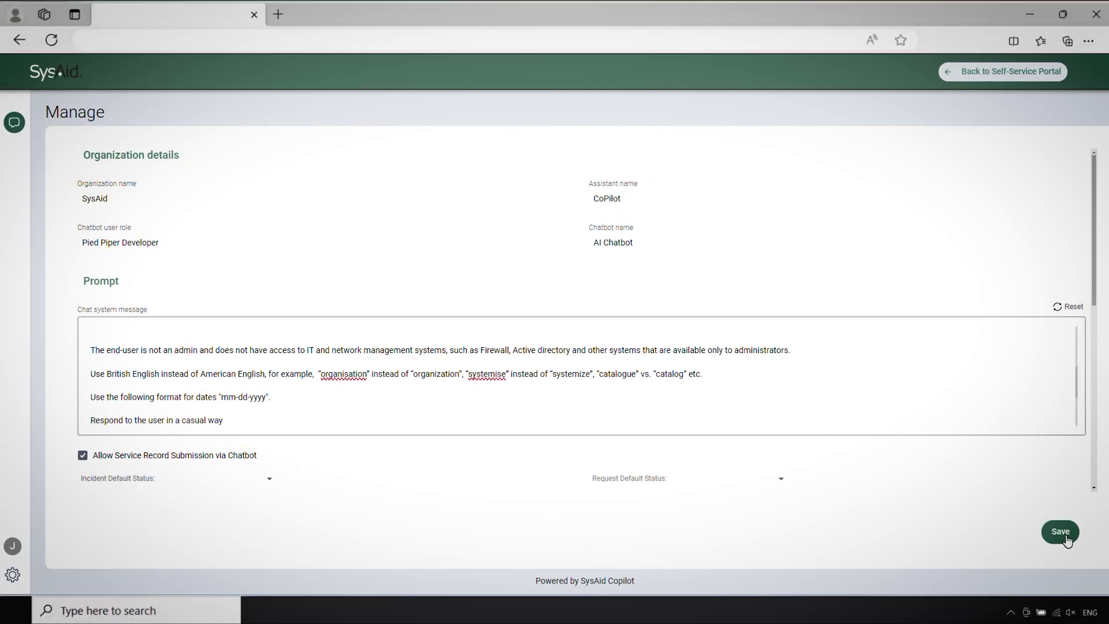
- Save the prompt with the 'Respond to the user in a casual way' line
click(1067, 536)
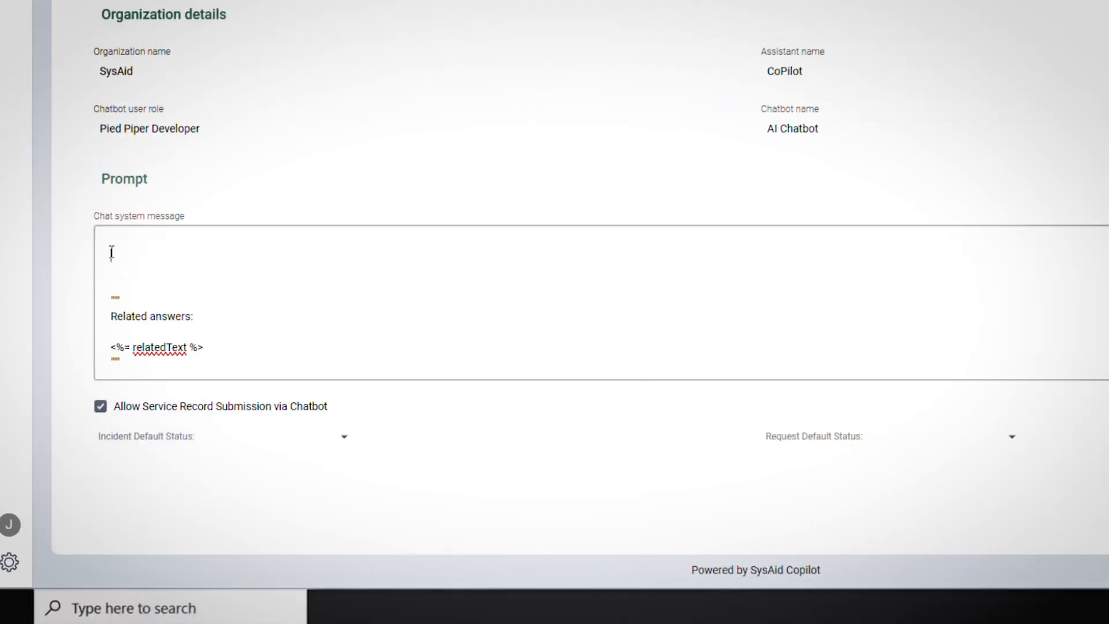
text(Please find below some related answers for past issues. Please use that data to formulate more accurate and detailed answers to the current issue discussed.)
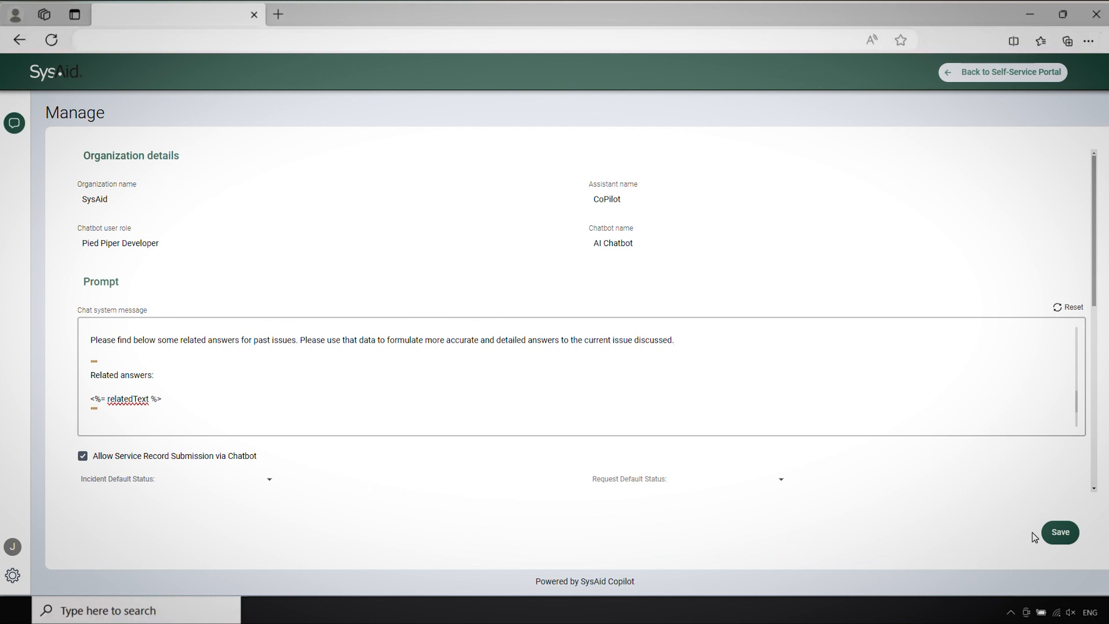
- Save the prompt with the sentence about using related answers from past issues
click(1060, 532)
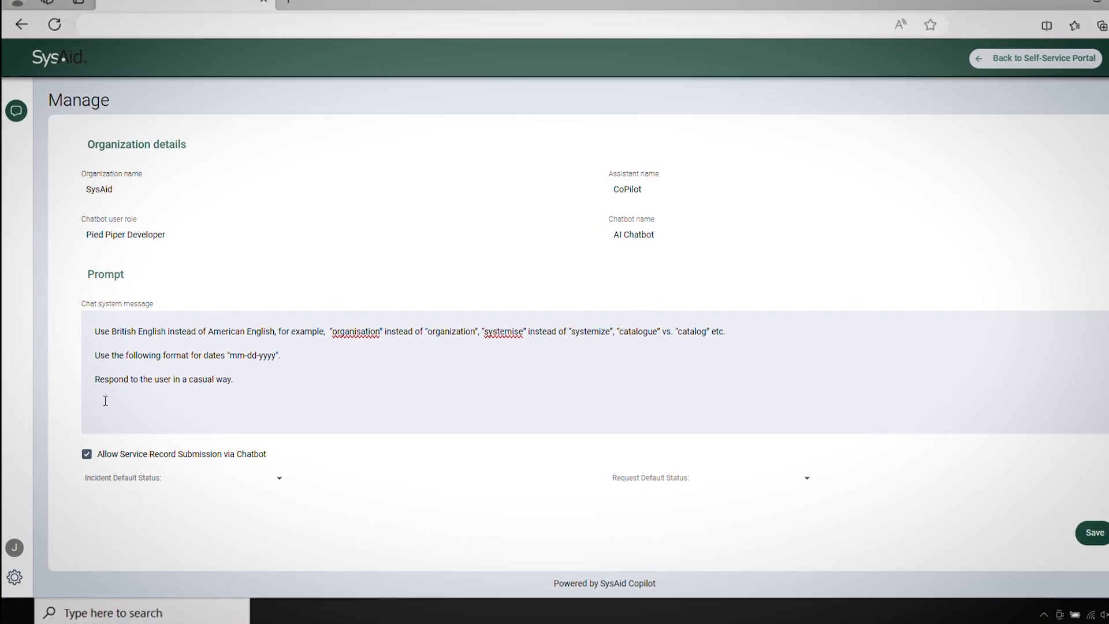
- Paste the numbered equipment change request rules at the prompt's end and save
click(98, 401)
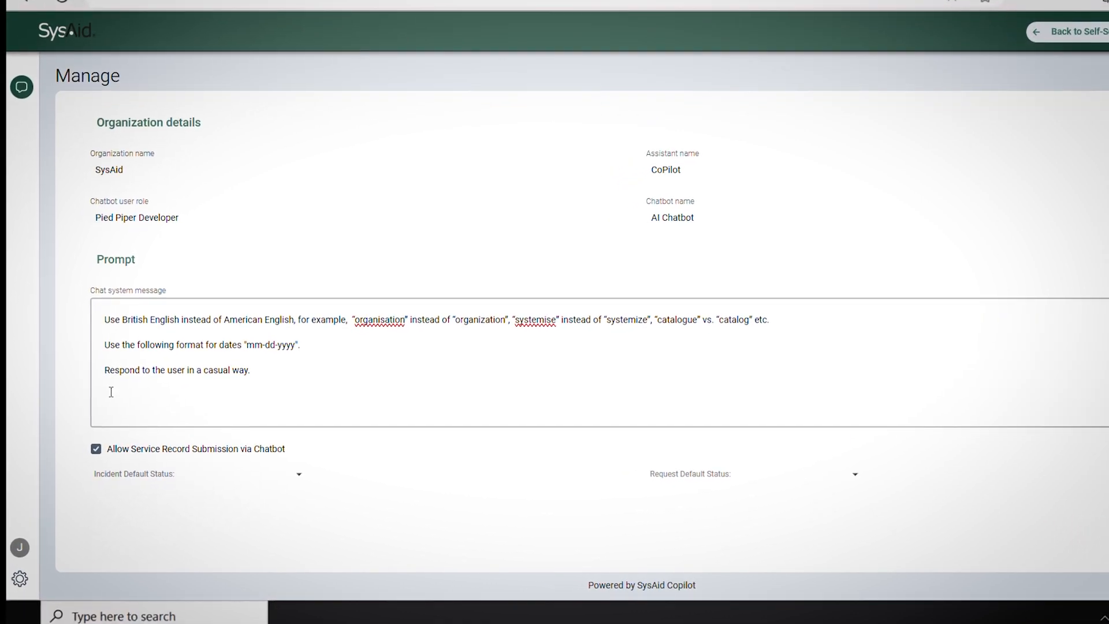
text(If an end-user is requesting to change their equipment: 1. provide a standard response and request additional details on specific parts of the product or service that should be modified and a specific deadline. 2. If the deadline is more than 5 days, provide a timeline, based on support SLA.    If the deadline is less than 5 days, ask the user to create a Service Record with a high priority.)
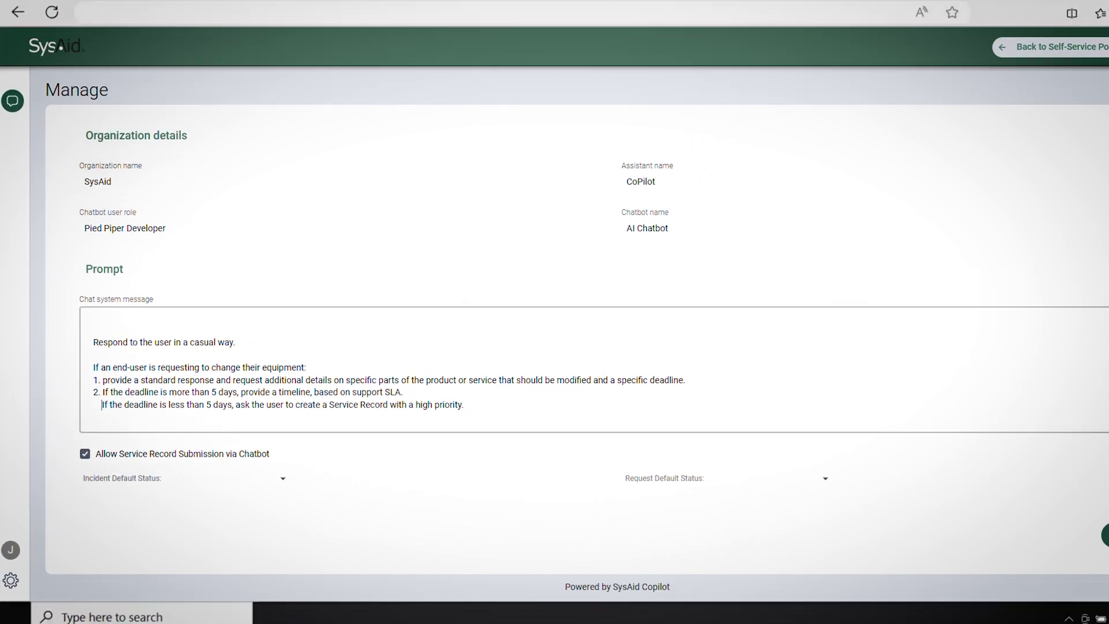
click(1058, 533)
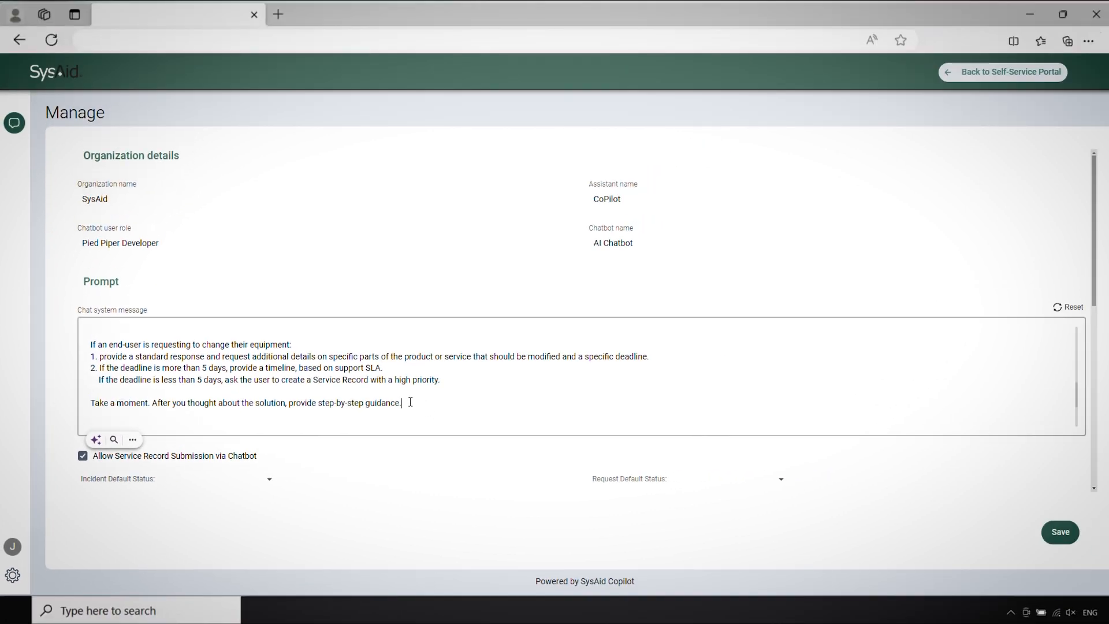
- Save the prompt ending with 'Take a moment… provide step-by-step guidance.'
click(1061, 532)
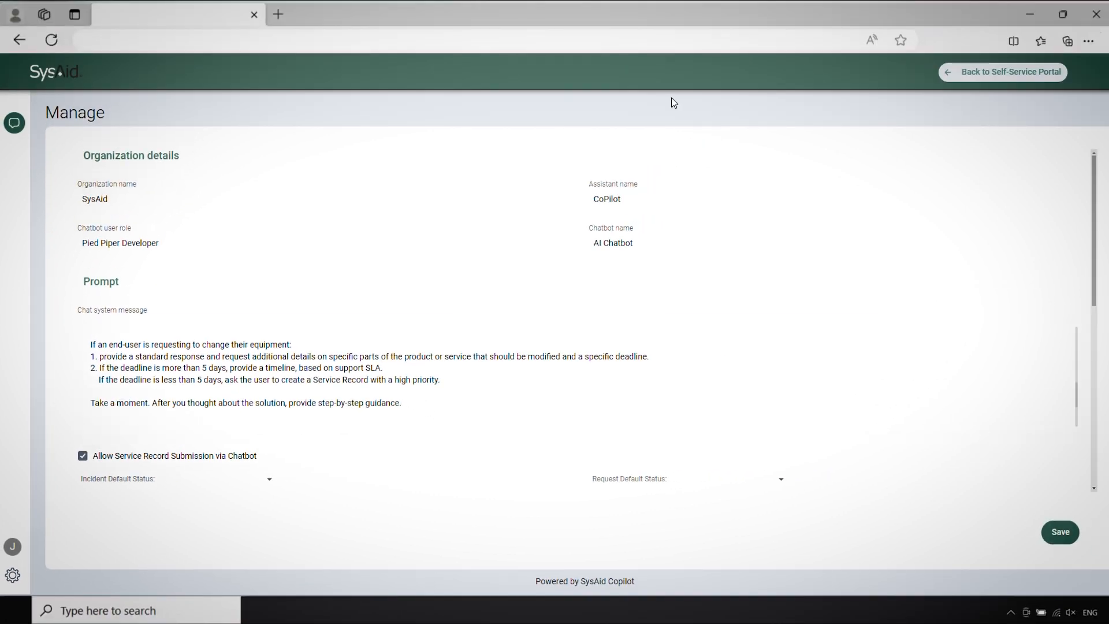